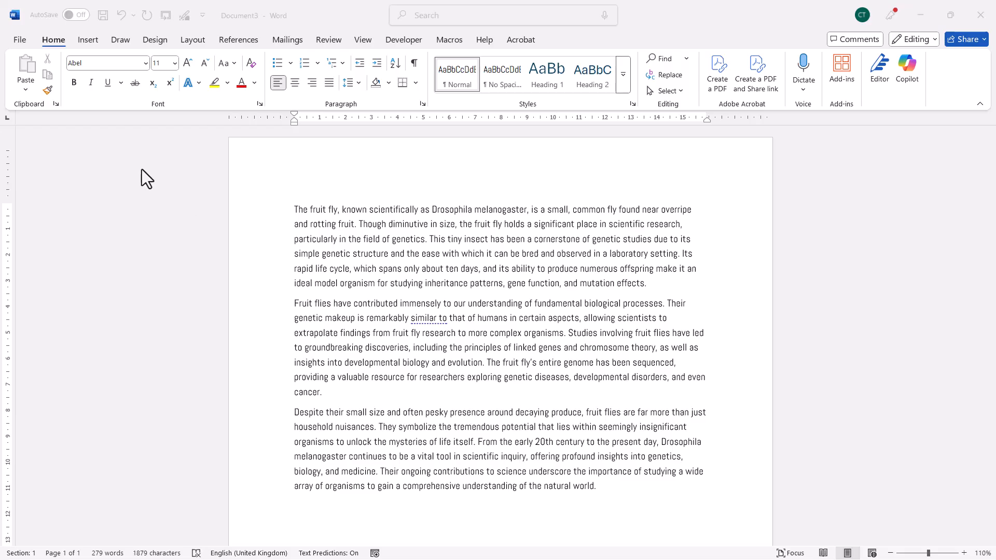
Apply the Relaxed paragraph spacing to the whole document and switch it back to the style set's Default spacing.
{"action": "left_click", "coordinate": [152, 43]}
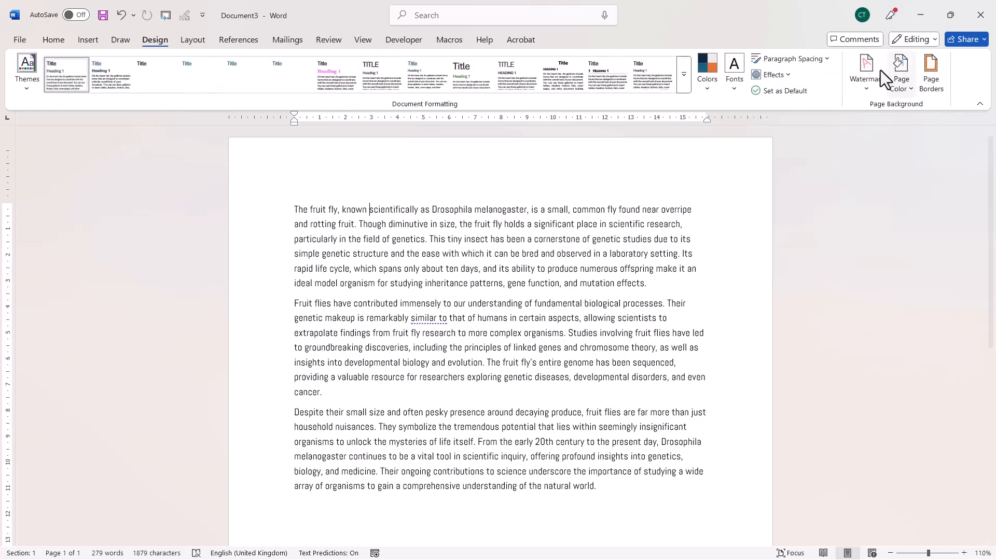
{"action": "left_click", "coordinate": [790, 59]}
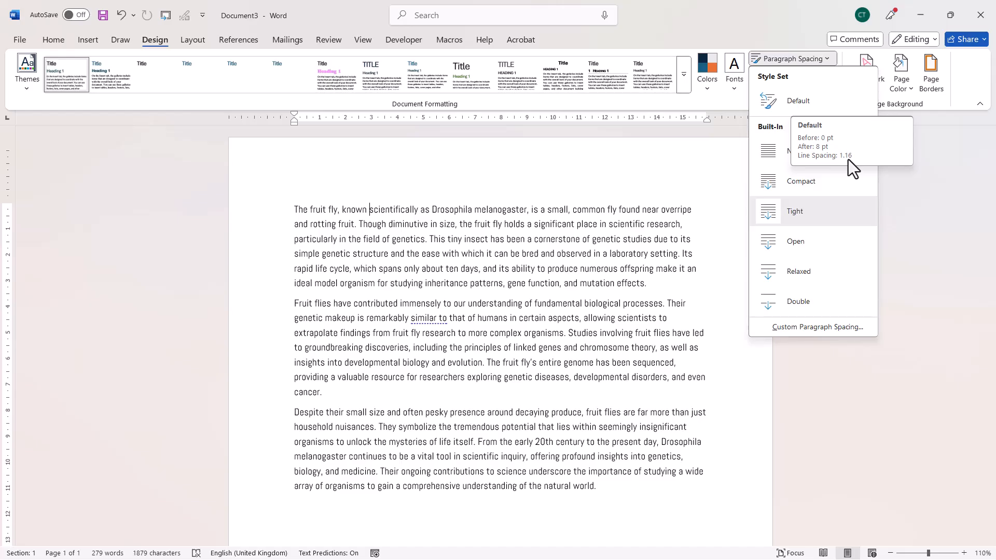
{"action": "left_click", "coordinate": [805, 279]}
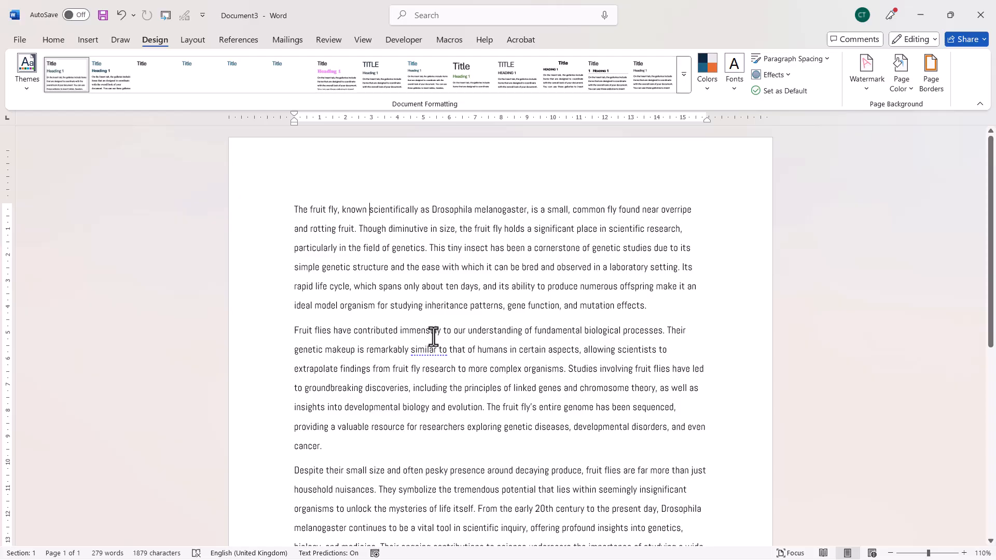
{"action": "left_click", "coordinate": [818, 63]}
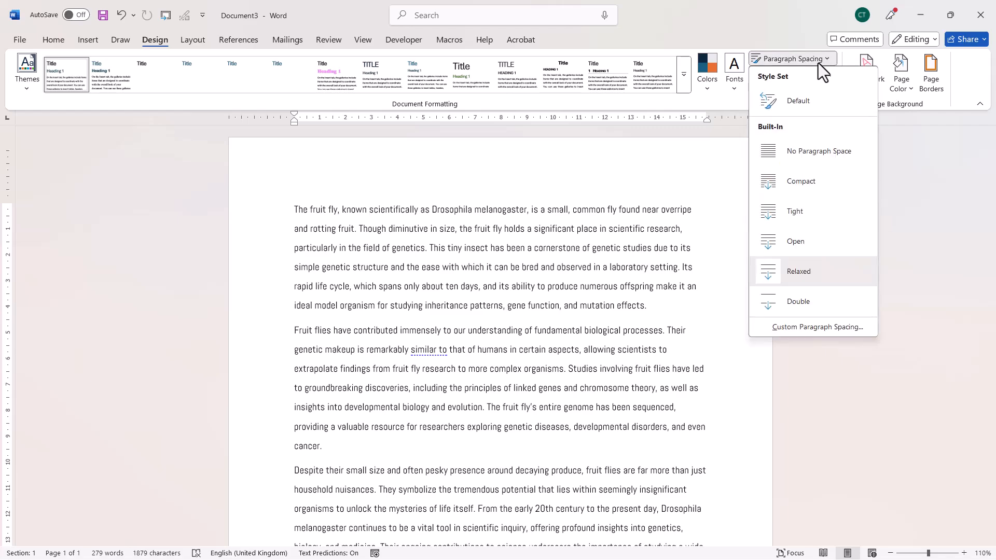
{"action": "left_click", "coordinate": [813, 104]}
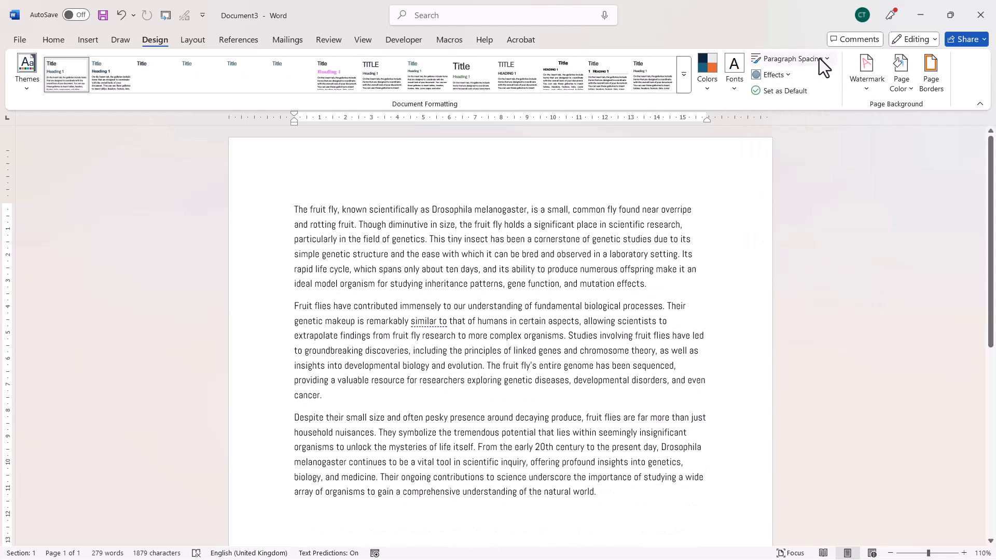
Set the line spacing of the entire text to 1.5 and undo the change.
{"action": "left_click", "coordinate": [58, 37]}
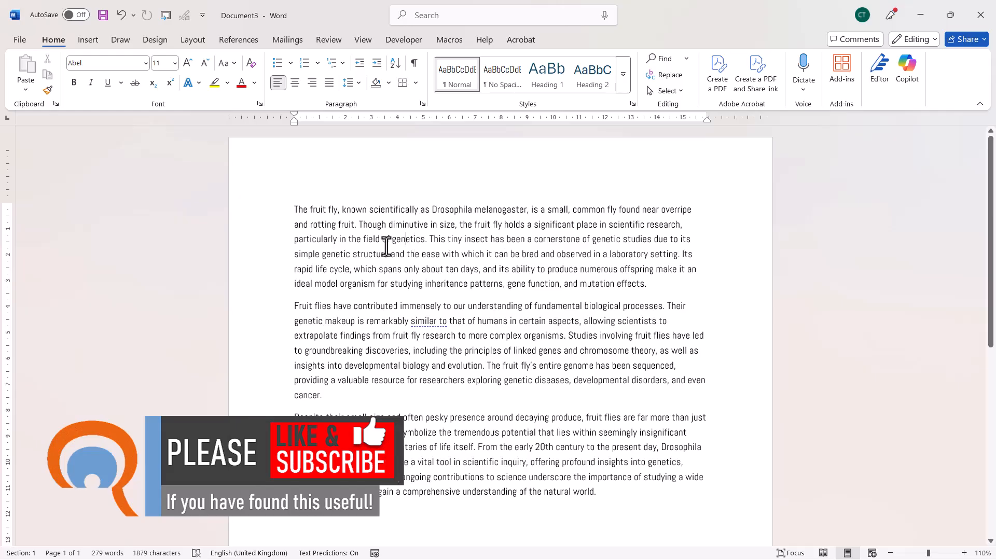
{"action": "left_click", "coordinate": [356, 85]}
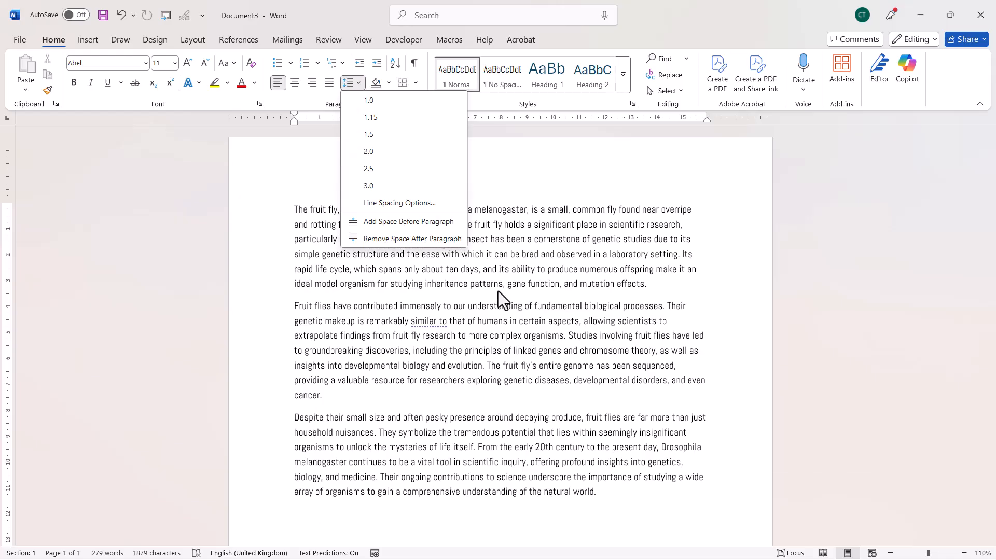
{"action": "left_click", "coordinate": [495, 288]}
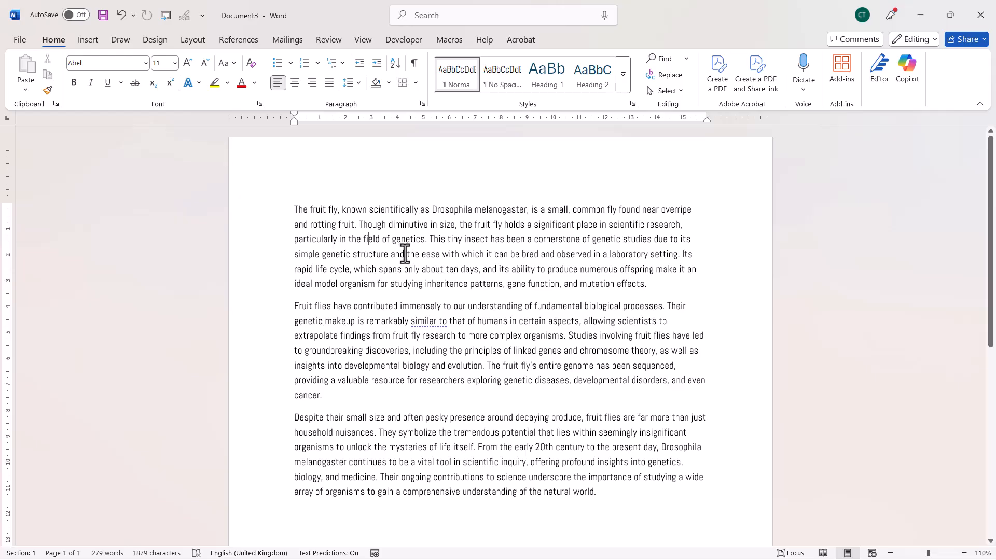
{"action": "key", "text": "ctrl+a"}
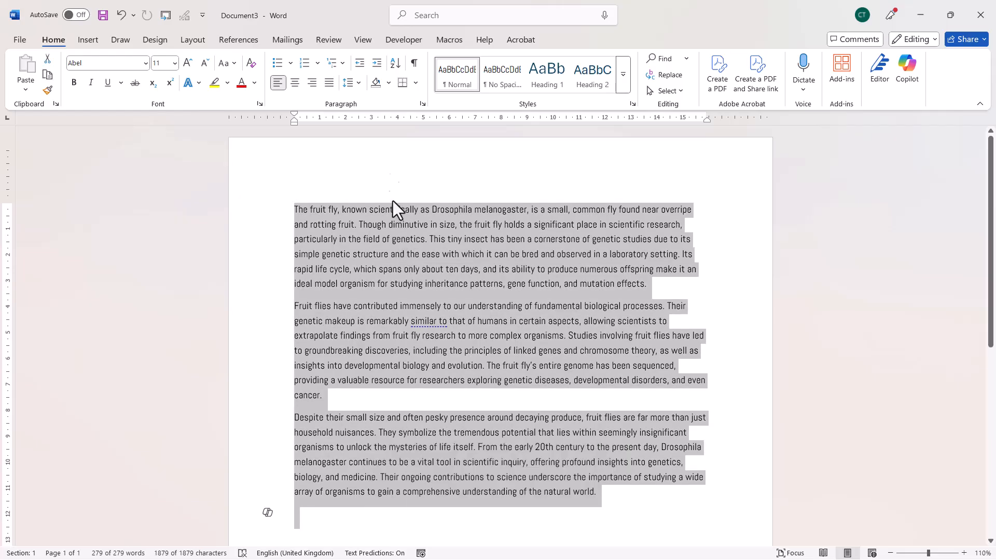
{"action": "left_click", "coordinate": [360, 84]}
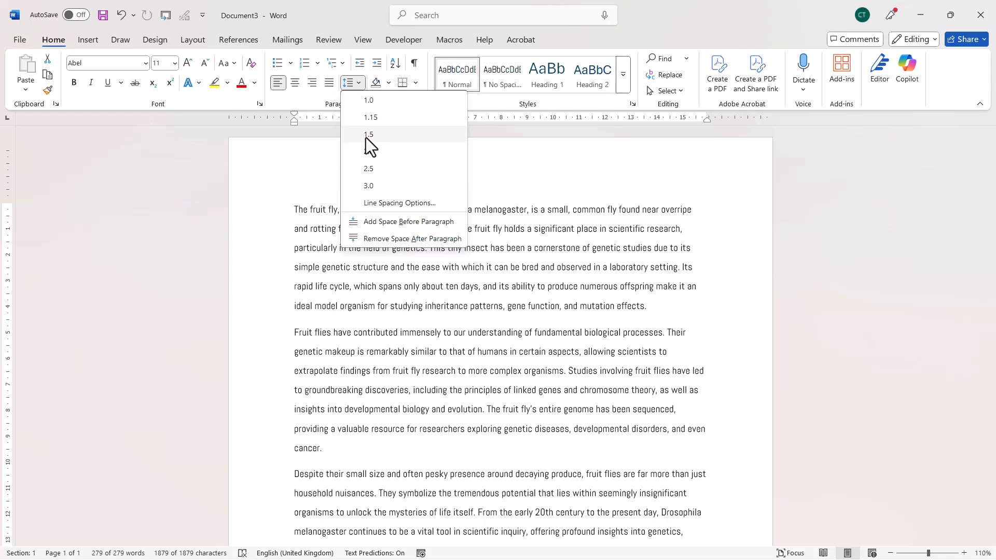
{"action": "left_click", "coordinate": [368, 136]}
{"action": "key", "text": "ctrl+z"}
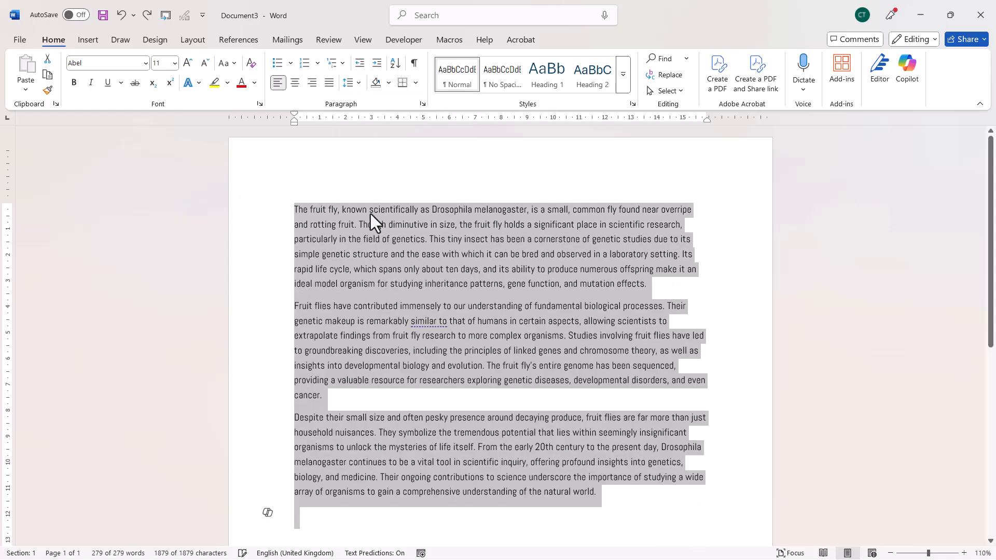
Set the spacing after the first paragraph to 18 pt and undo the change.
{"action": "left_click", "coordinate": [370, 210]}
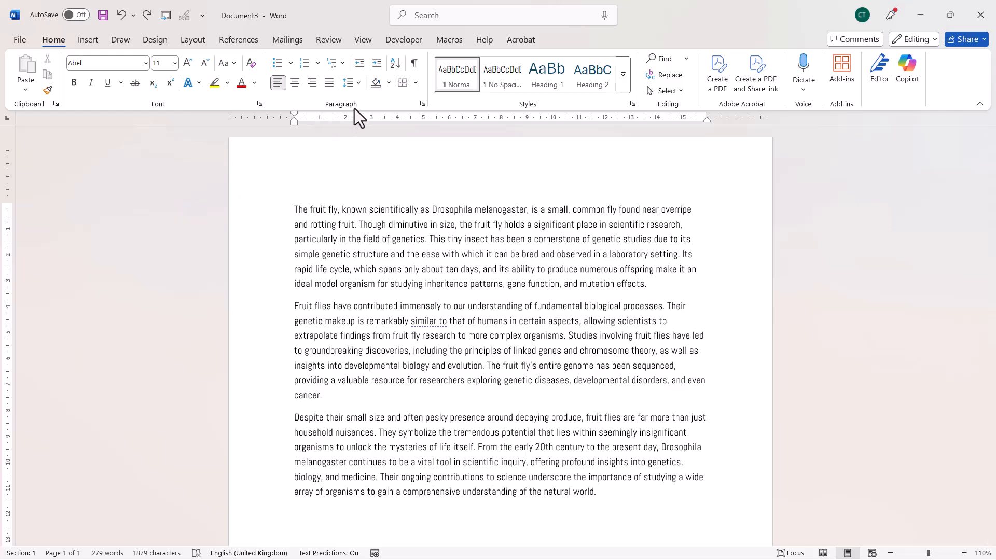
{"action": "left_click", "coordinate": [424, 104]}
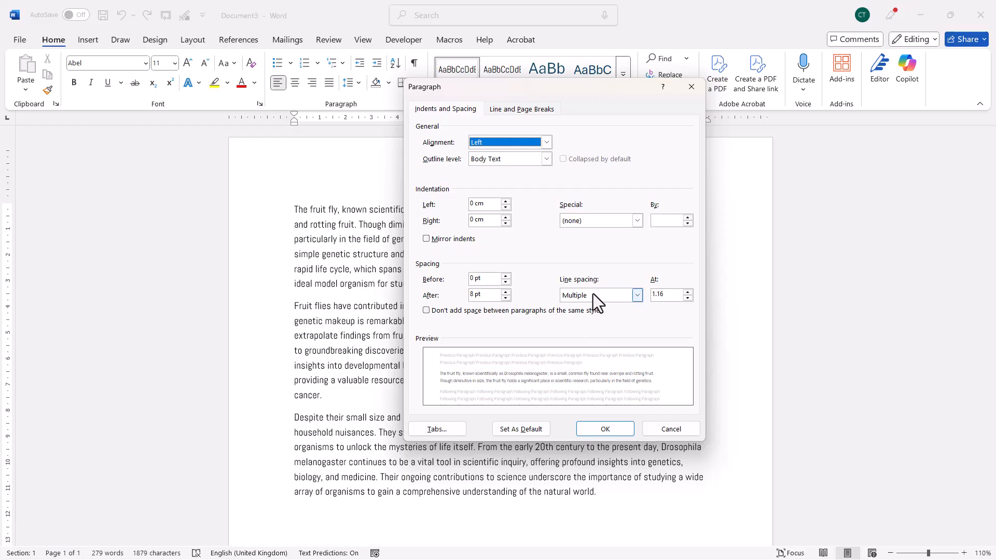
{"action": "left_click", "coordinate": [505, 292]}
{"action": "left_click", "coordinate": [506, 292]}
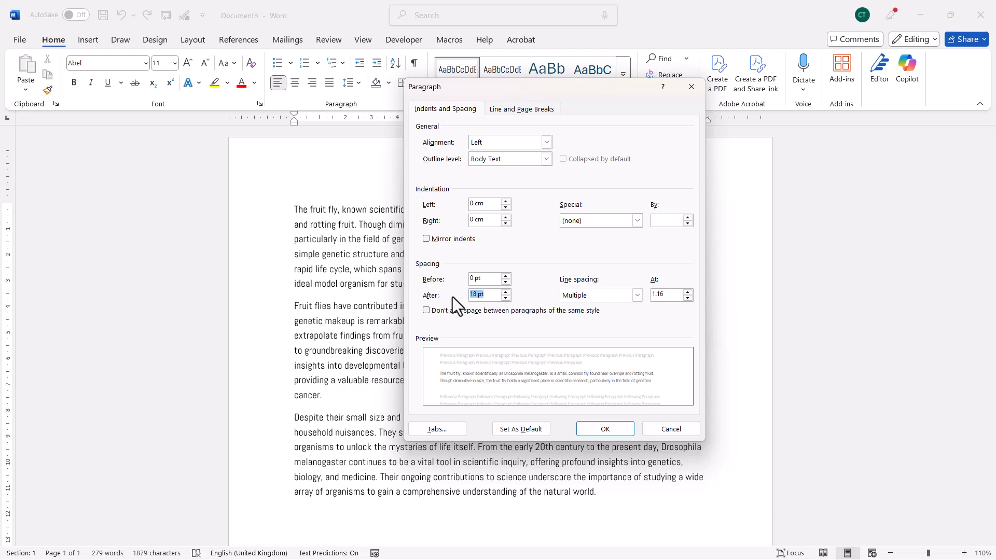
{"action": "left_click", "coordinate": [606, 430]}
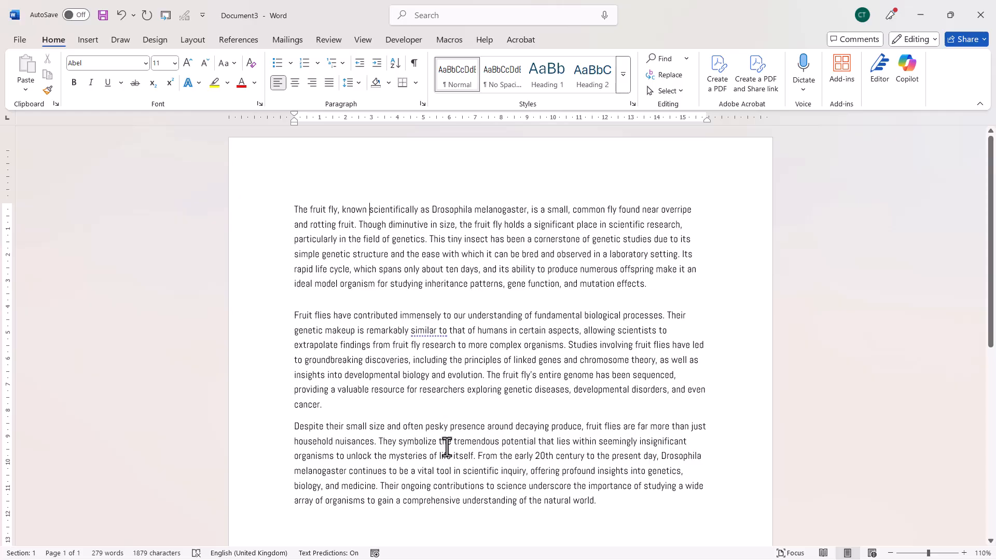
{"action": "key", "text": "ctrl+z"}
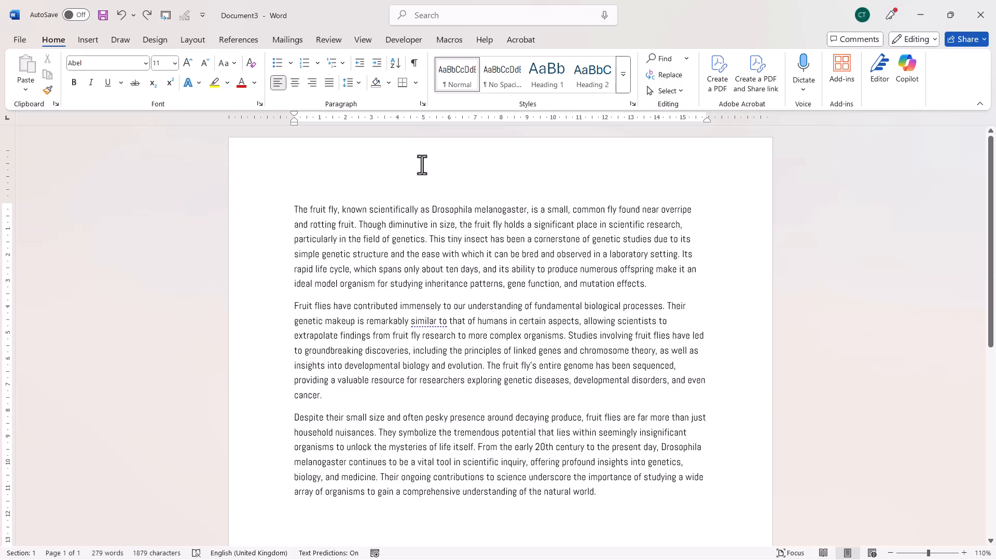
Set the first paragraph's line spacing to Single in the paragraph settings.
{"action": "left_click", "coordinate": [422, 104]}
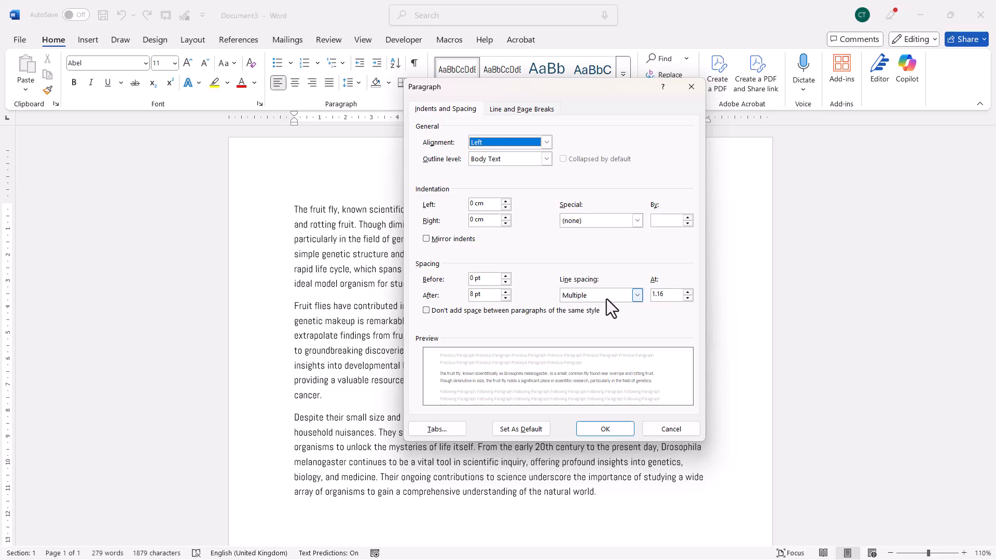
{"action": "left_click", "coordinate": [637, 295]}
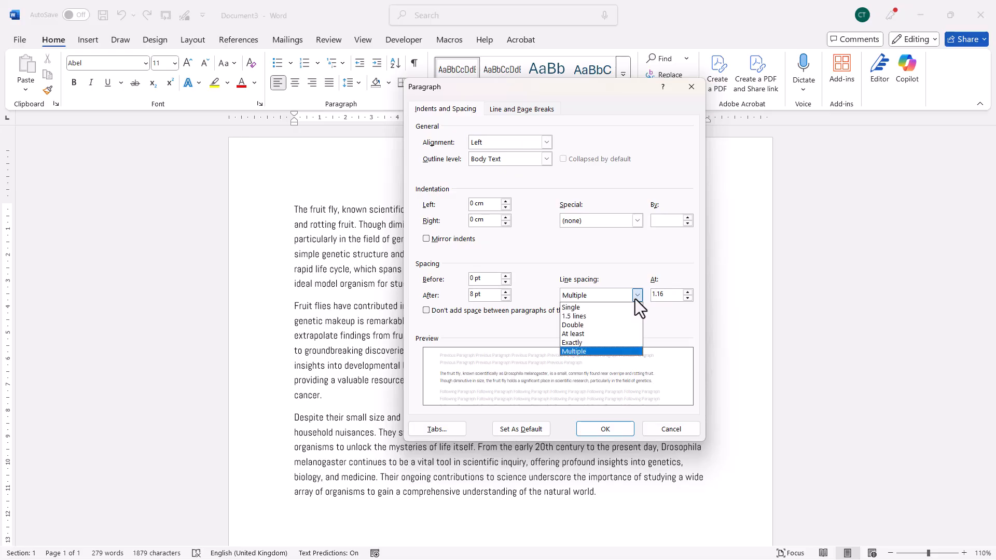
{"action": "left_click", "coordinate": [605, 307]}
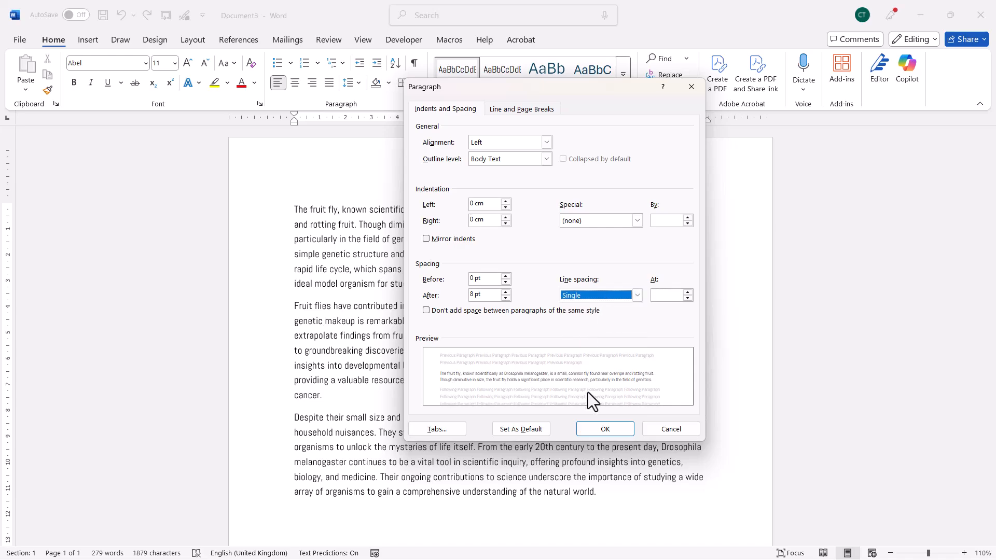
{"action": "left_click", "coordinate": [596, 429]}
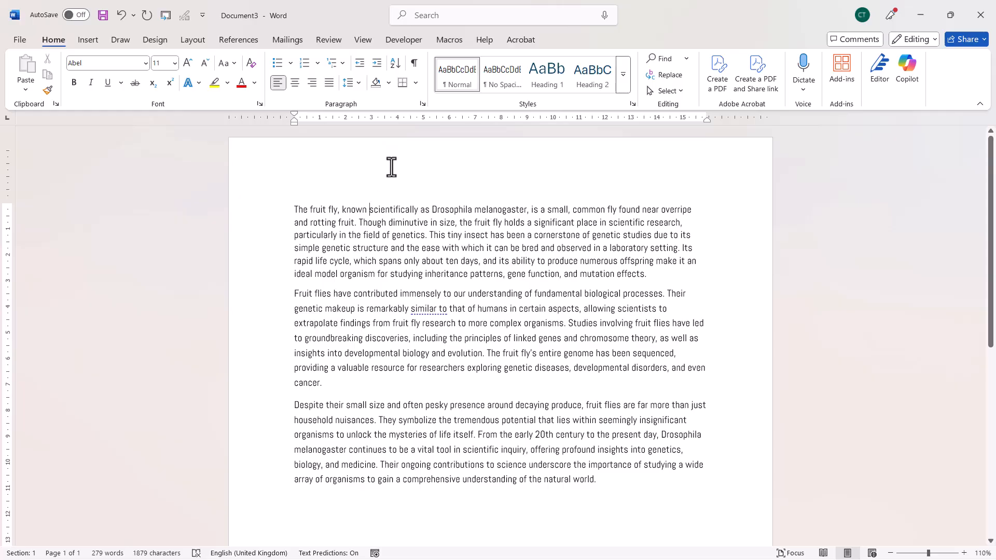
Set the first paragraph's line spacing to Multiple at 1.15.
{"action": "left_click", "coordinate": [422, 103]}
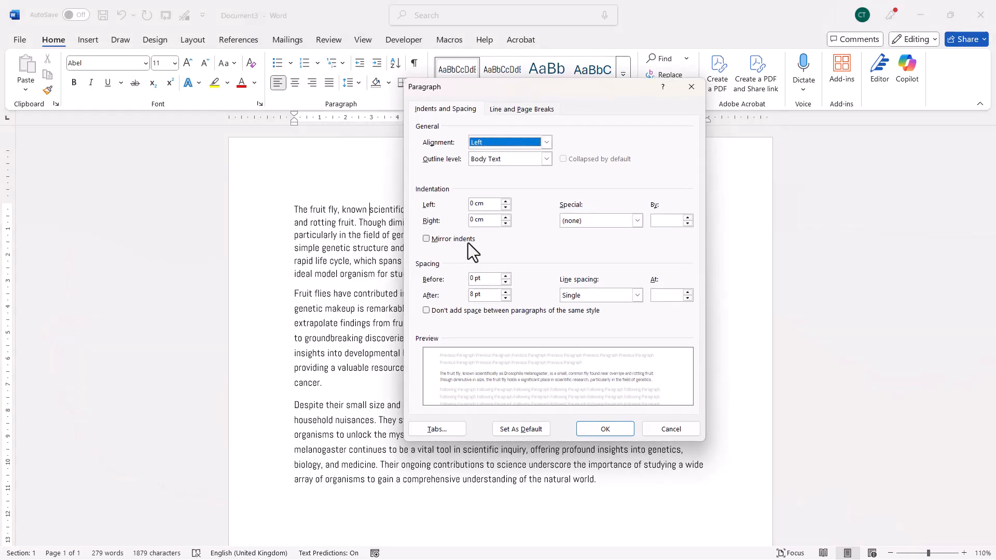
{"action": "left_click", "coordinate": [638, 296]}
{"action": "left_click", "coordinate": [594, 351]}
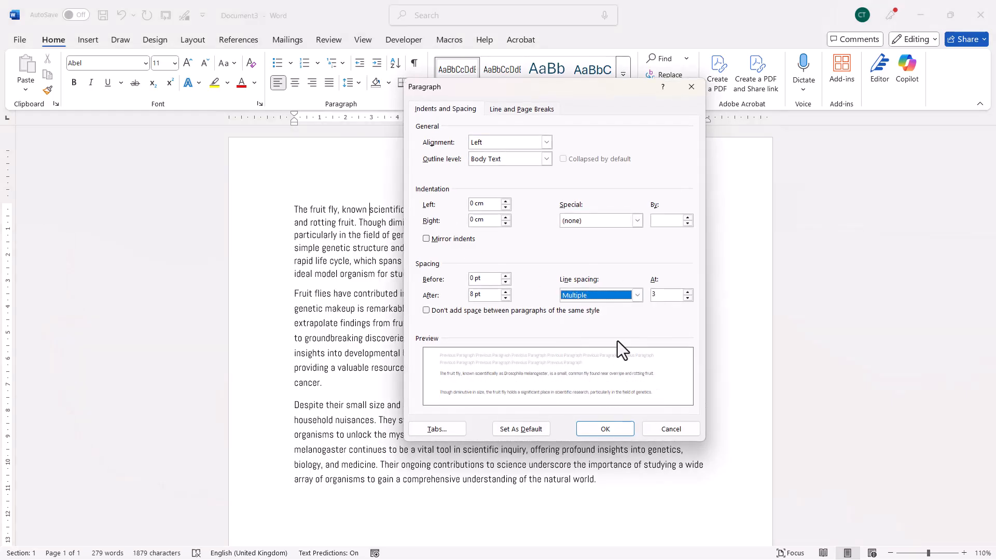
{"action": "key", "text": "Tab"}
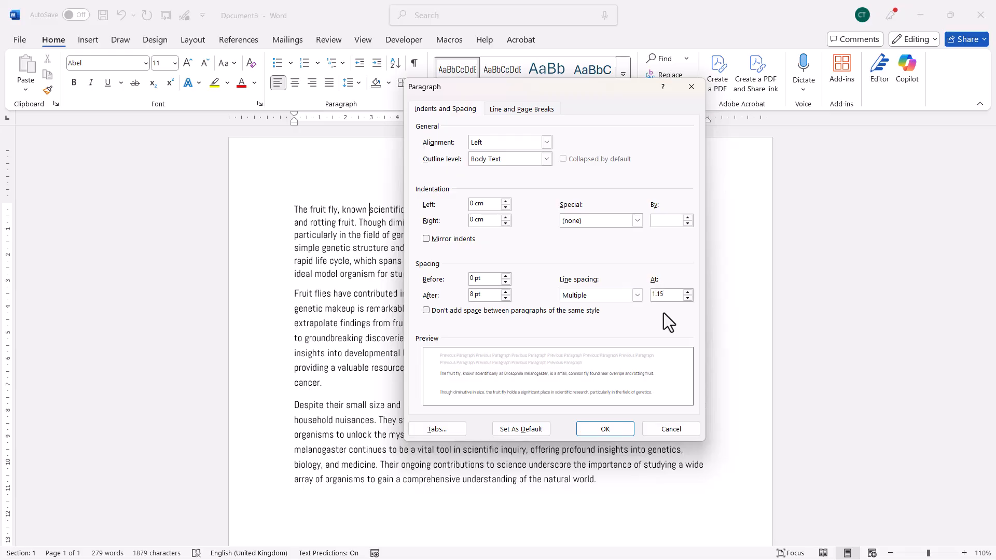
{"action": "left_click", "coordinate": [606, 429]}
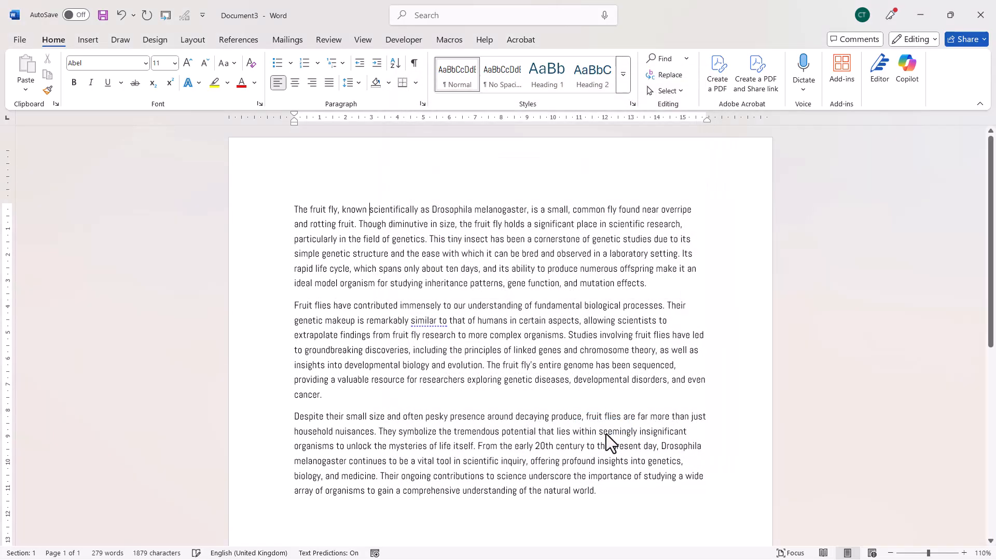
Set the first paragraph's line spacing to 1.5 lines.
{"action": "left_click", "coordinate": [423, 104]}
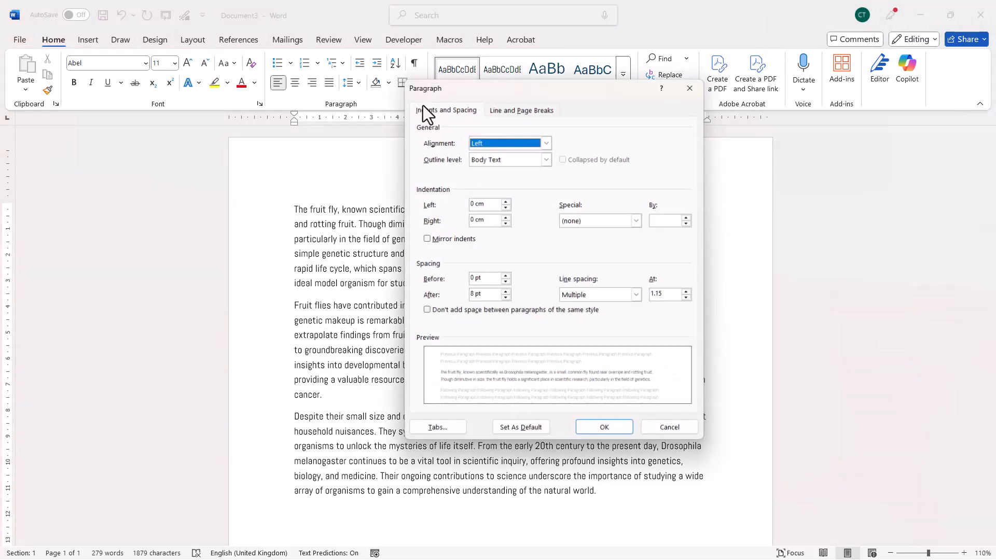
{"action": "left_click", "coordinate": [637, 295]}
{"action": "left_click", "coordinate": [597, 316]}
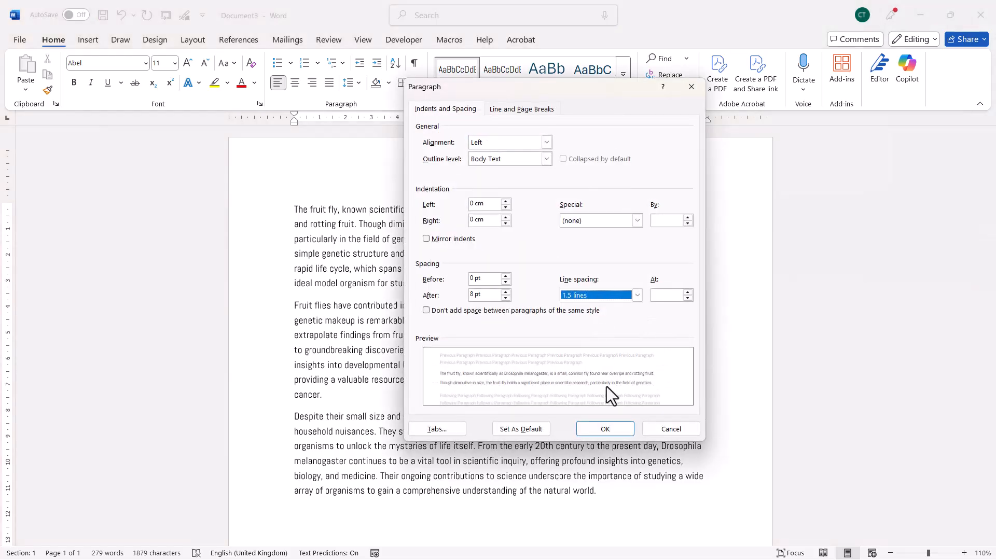
{"action": "left_click", "coordinate": [605, 429]}
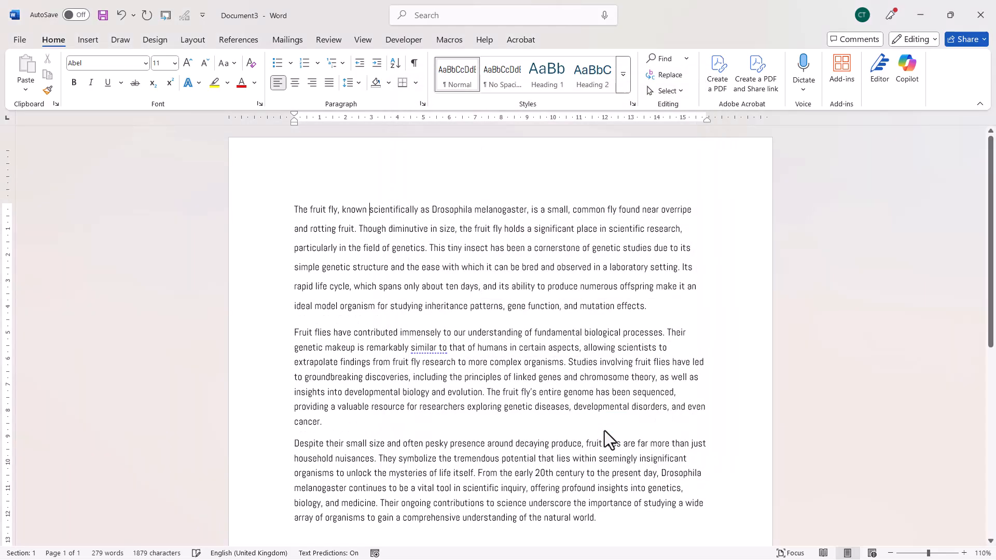
Set the first paragraph's line spacing to Double and undo the last two line spacing changes.
{"action": "left_click", "coordinate": [422, 105]}
{"action": "left_click", "coordinate": [638, 295]}
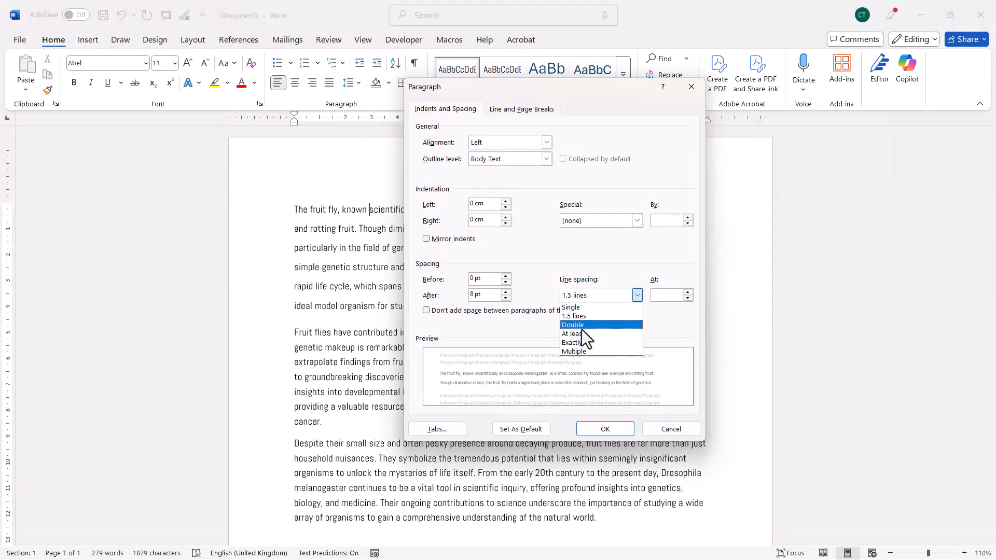
{"action": "left_click", "coordinate": [582, 325]}
{"action": "left_click", "coordinate": [596, 429]}
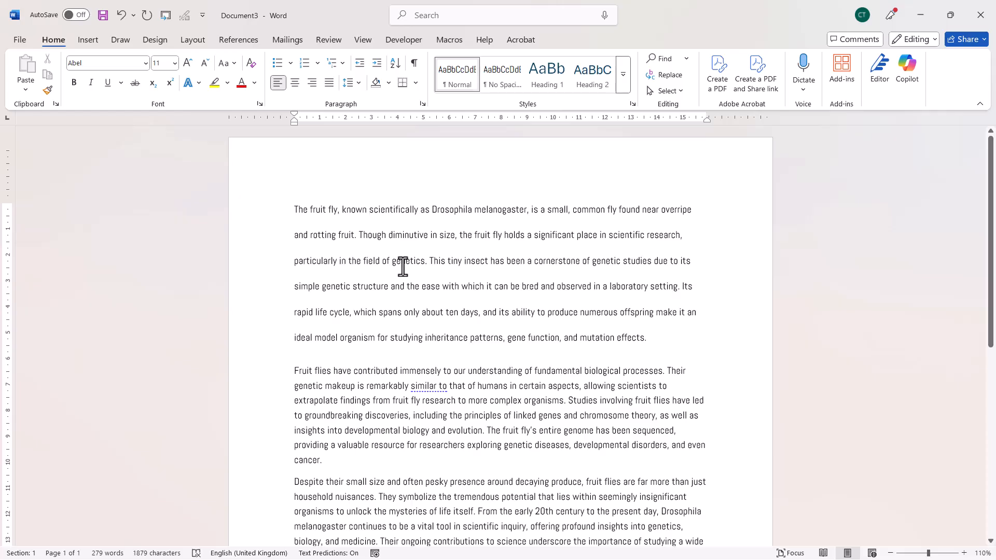
{"action": "key", "text": "ctrl+5"}
{"action": "key", "text": "ctrl+1"}
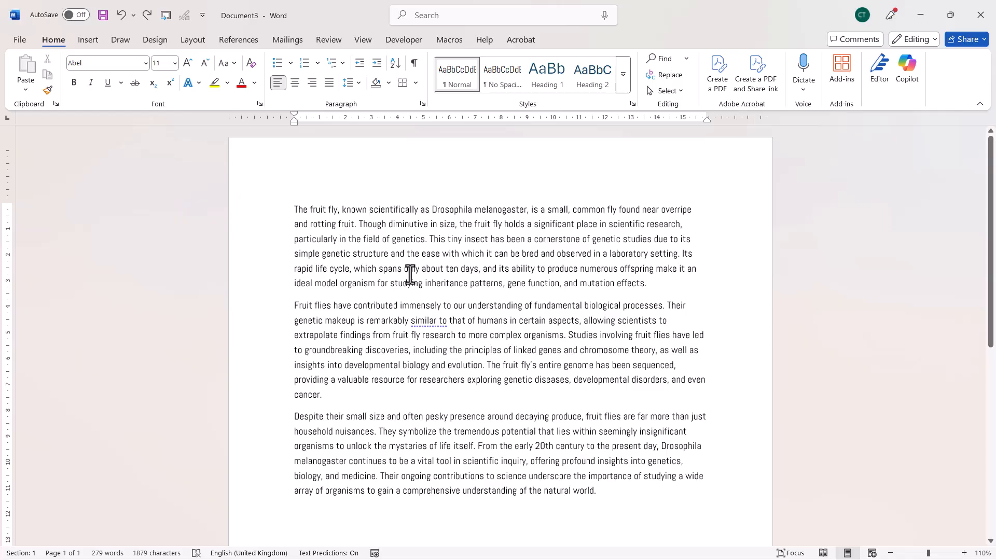
Select the entire text and set its line spacing to 1.5 lines in the paragraph settings.
{"action": "key", "text": "ctrl+a"}
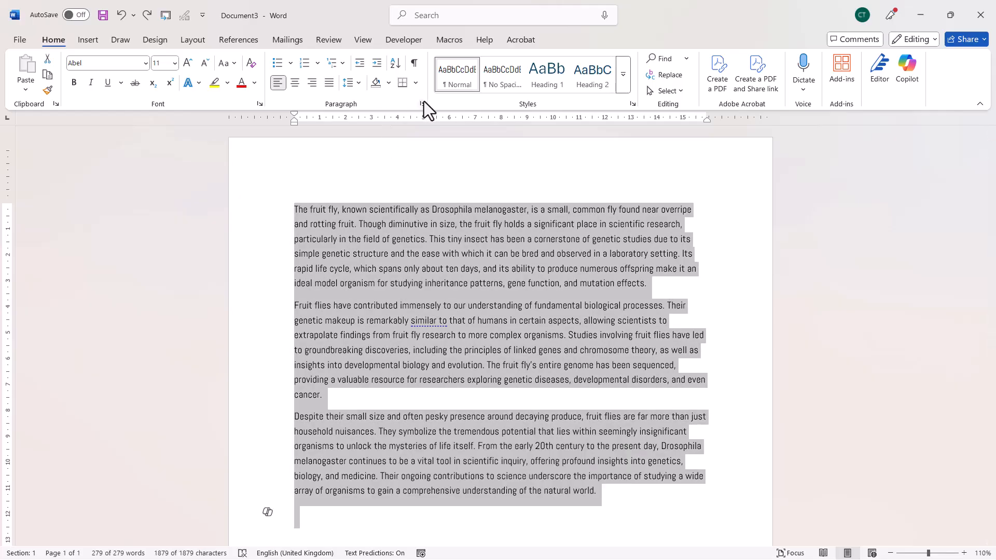
{"action": "left_click", "coordinate": [422, 104]}
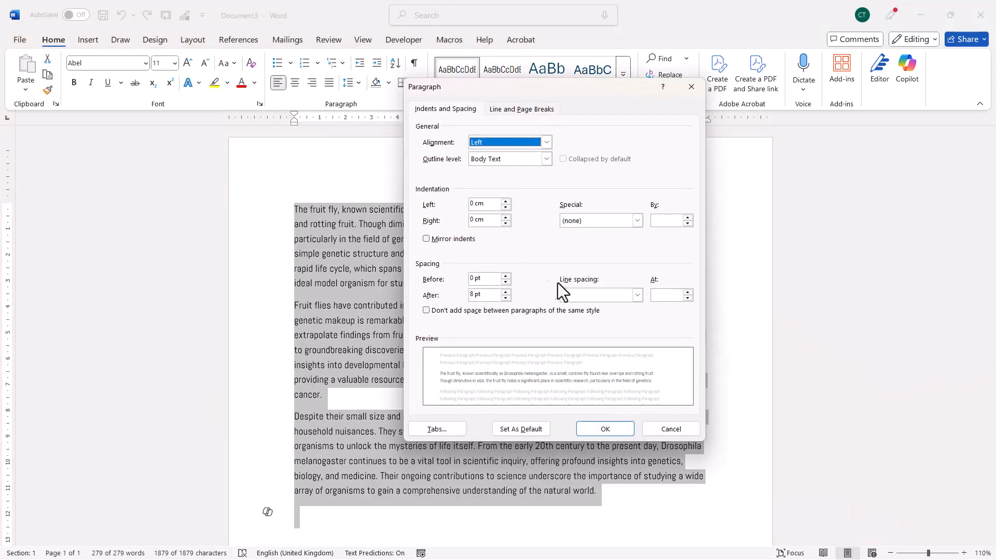
{"action": "left_click", "coordinate": [634, 295]}
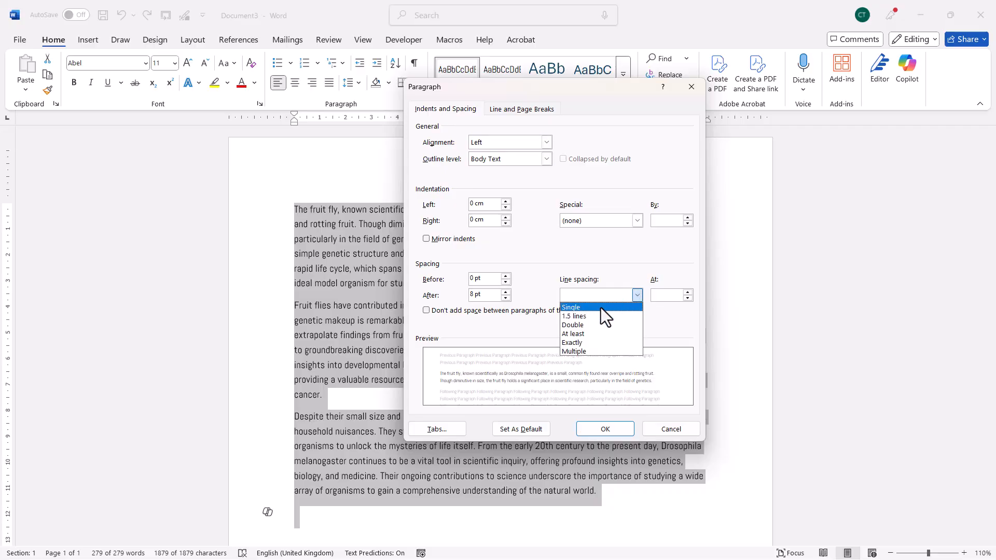
{"action": "left_click", "coordinate": [596, 316]}
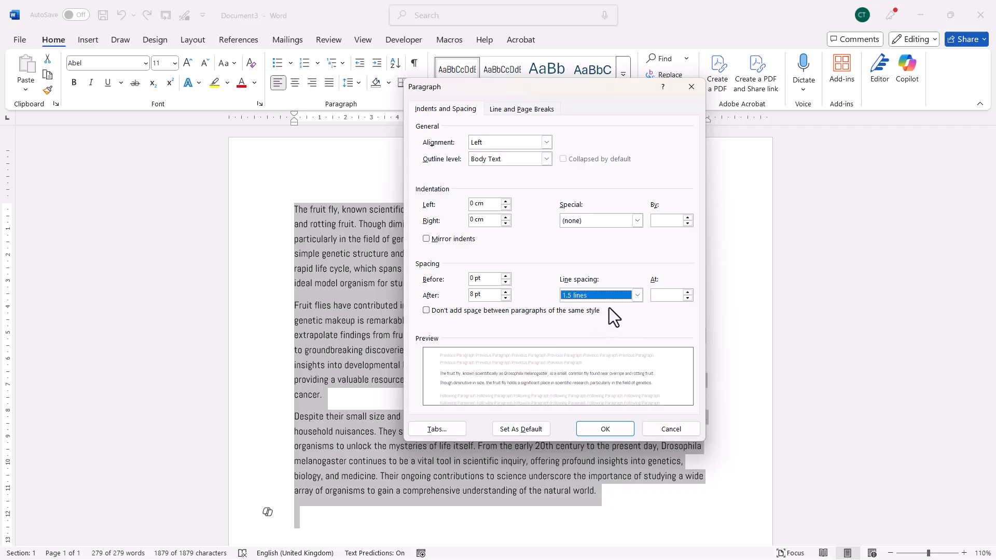
{"action": "left_click", "coordinate": [605, 429]}
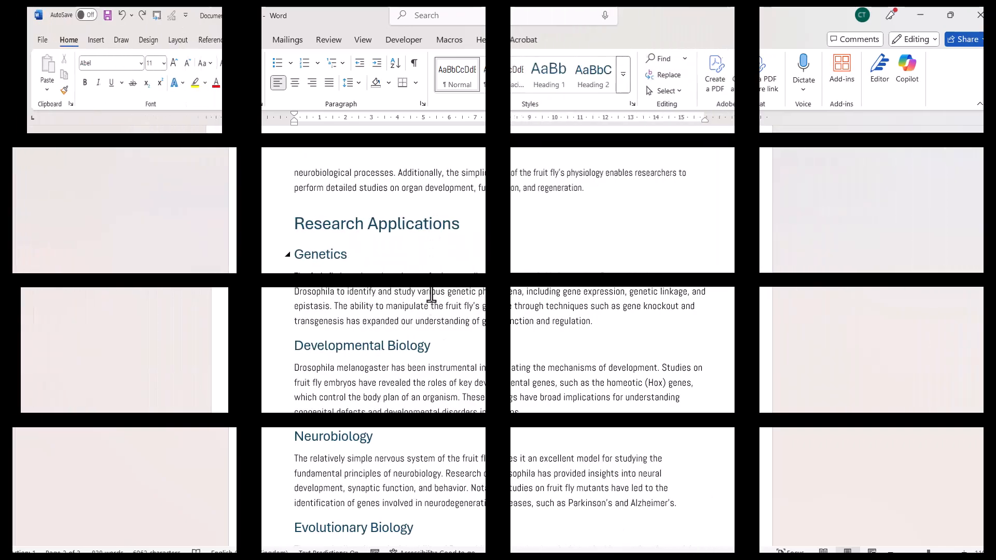
Check which styles the Introduction heading and the body paragraph below it use.
{"action": "scroll", "coordinate": [433, 307], "scroll_direction": "up", "scroll_amount": 8}
{"action": "scroll", "coordinate": [435, 307], "scroll_direction": "up", "scroll_amount": 8}
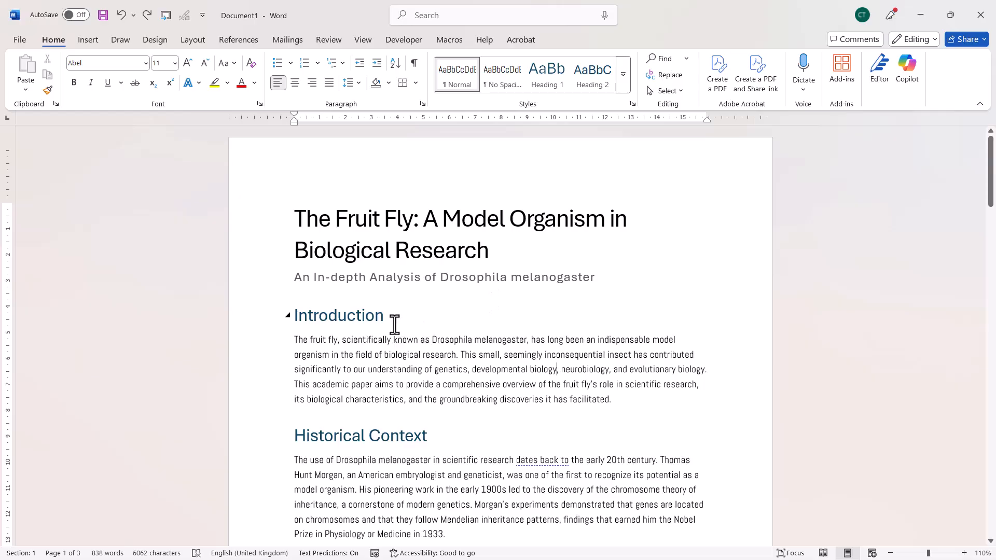
{"action": "left_click", "coordinate": [372, 315]}
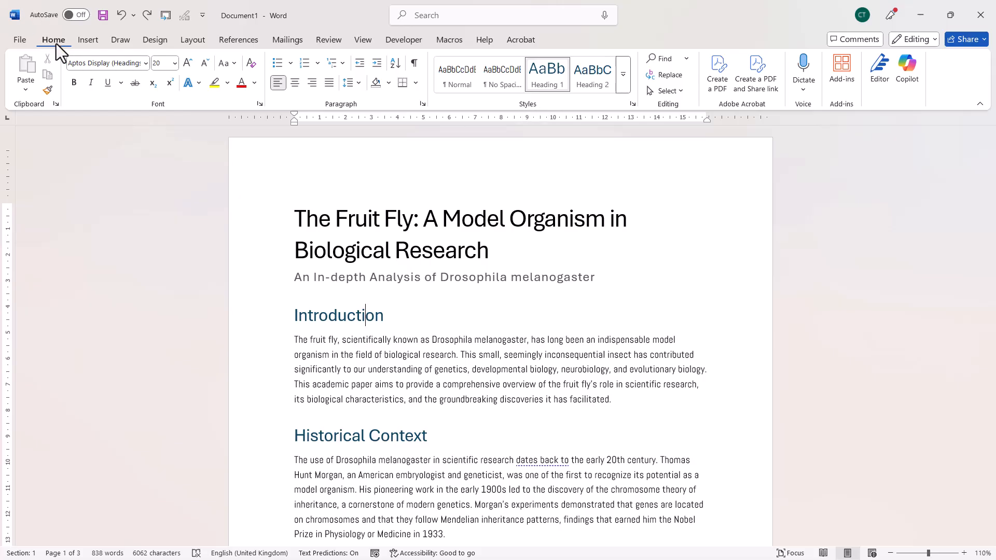
{"action": "left_click", "coordinate": [407, 364]}
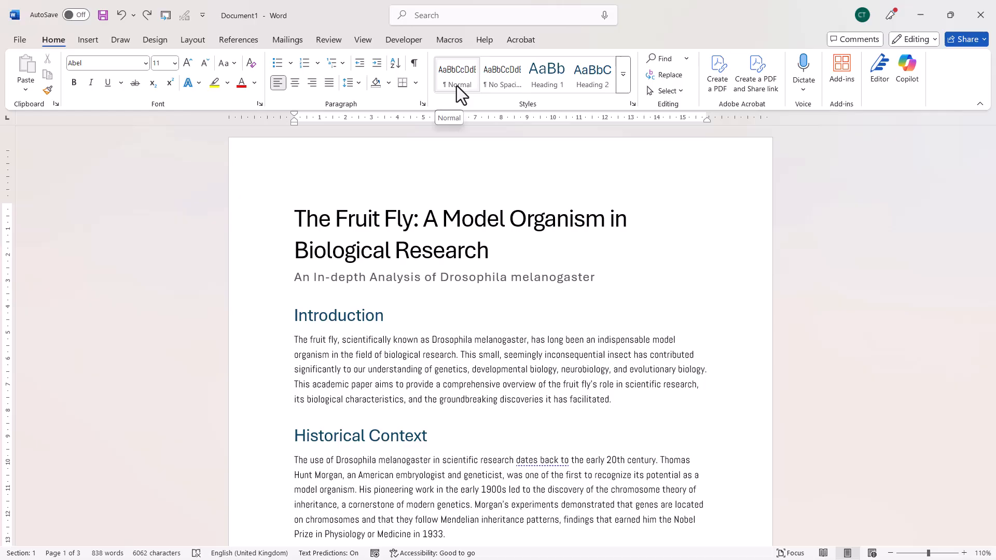
Modify the Heading 1 style's paragraph format to use 30 pt spacing before, and apply it to the document.
{"action": "left_click", "coordinate": [348, 317]}
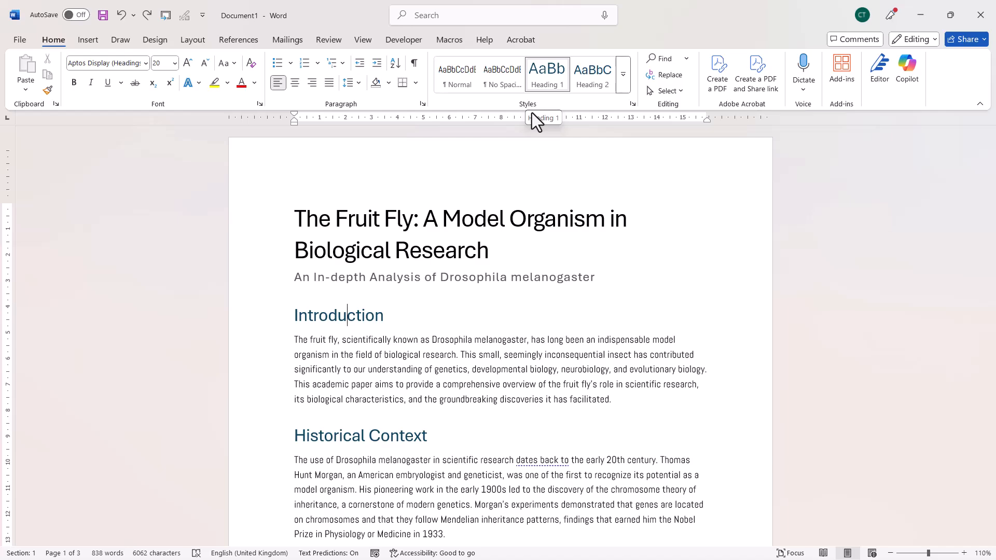
{"action": "right_click", "coordinate": [547, 79]}
{"action": "left_click", "coordinate": [571, 106]}
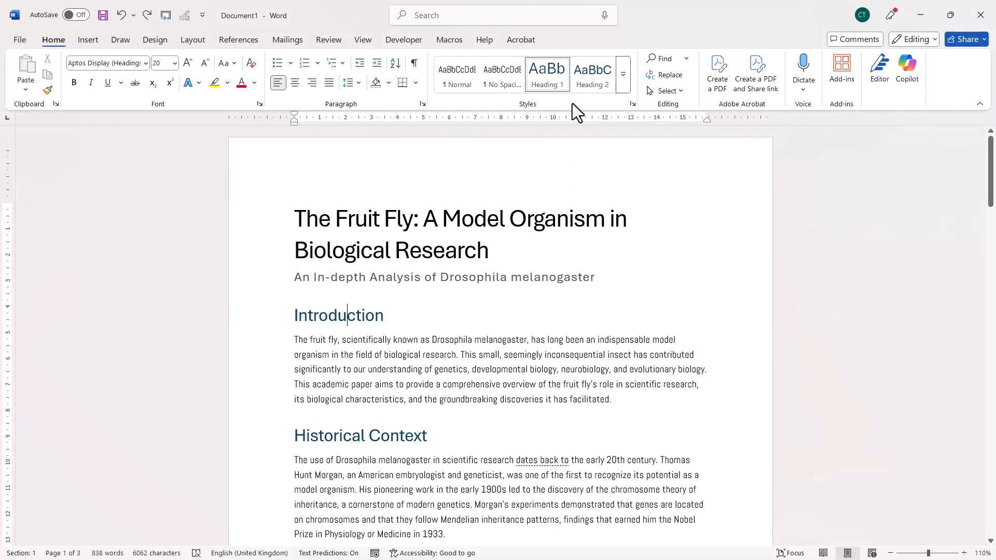
{"action": "left_click", "coordinate": [605, 431]}
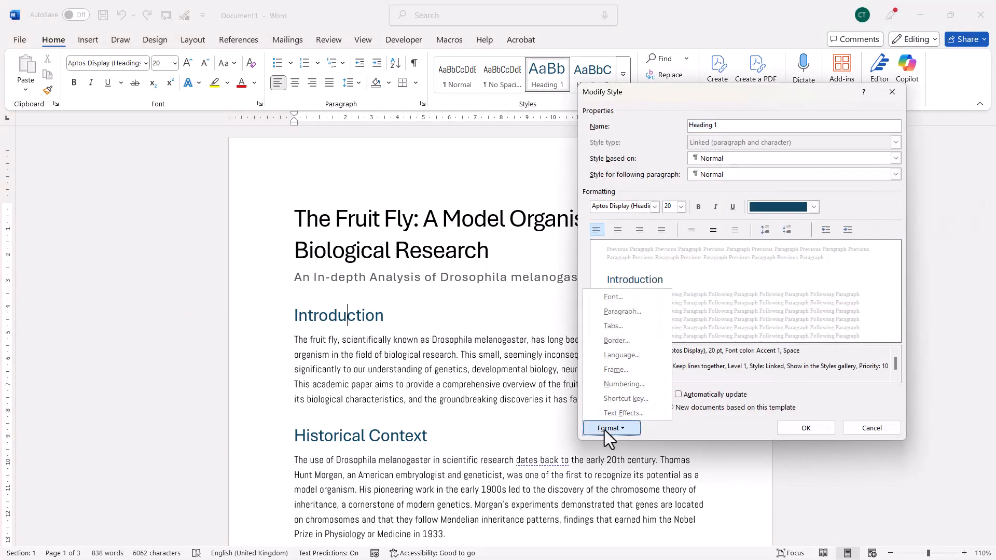
{"action": "left_click", "coordinate": [630, 310]}
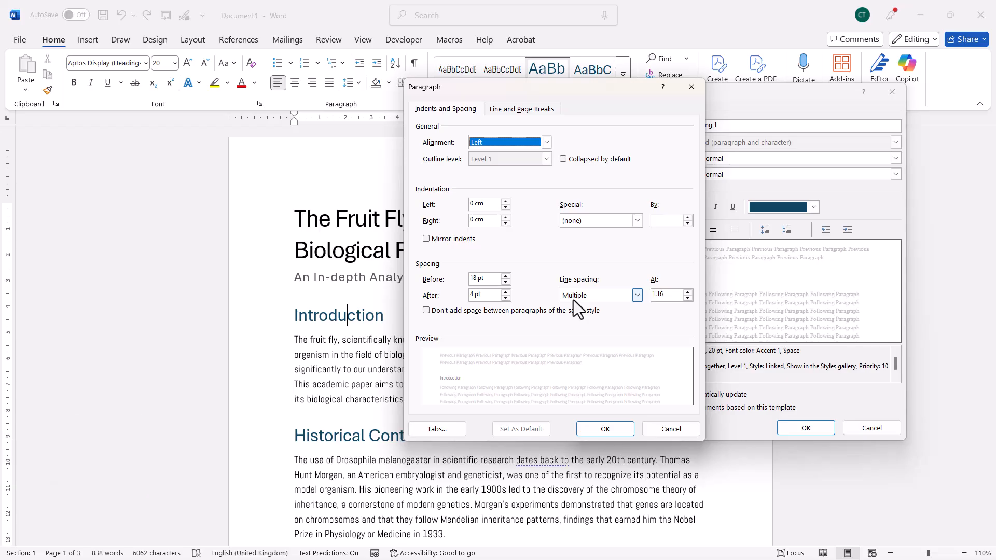
{"action": "left_click", "coordinate": [655, 296]}
{"action": "type", "text": "1.16"}
{"action": "left_click", "coordinate": [506, 276]}
{"action": "left_click", "coordinate": [506, 275]}
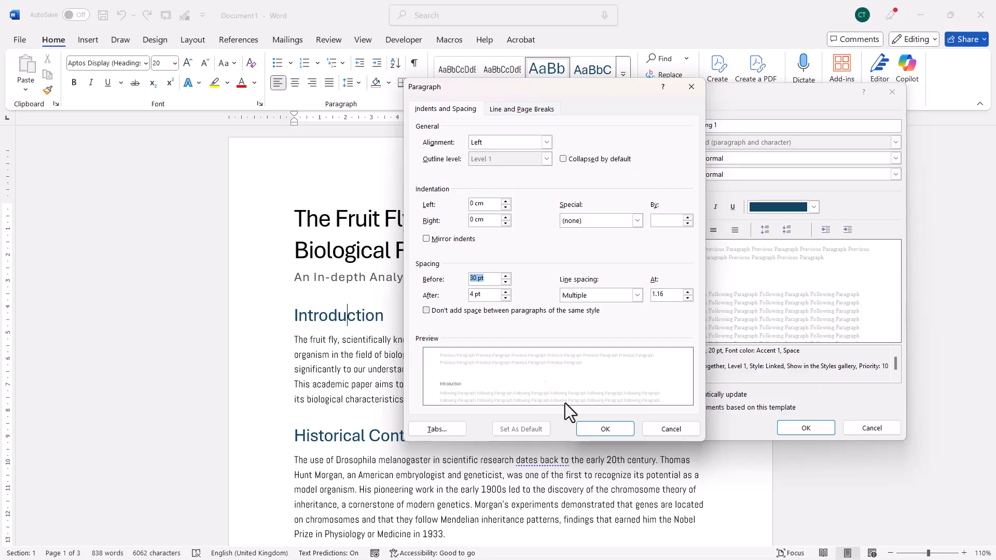
{"action": "left_click", "coordinate": [609, 431]}
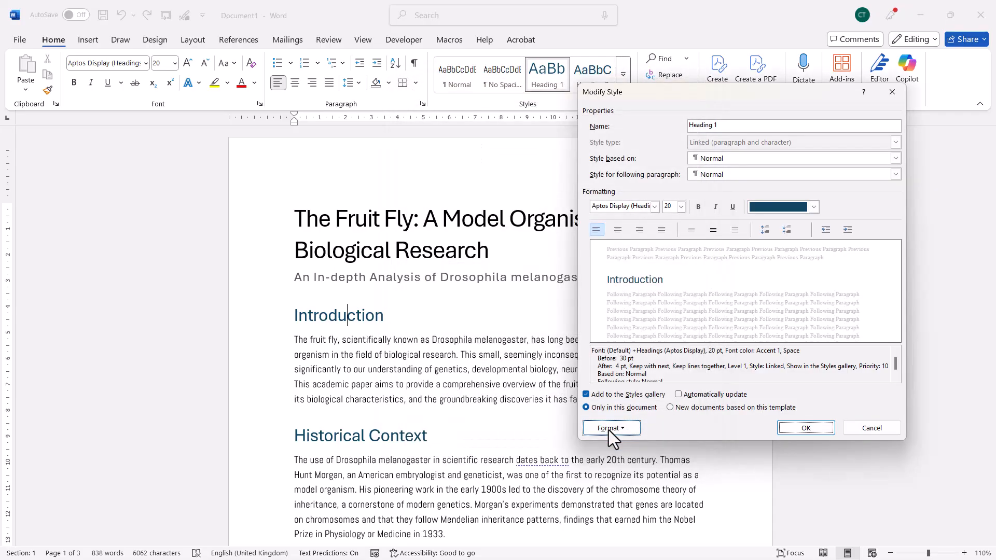
{"action": "left_click", "coordinate": [803, 428]}
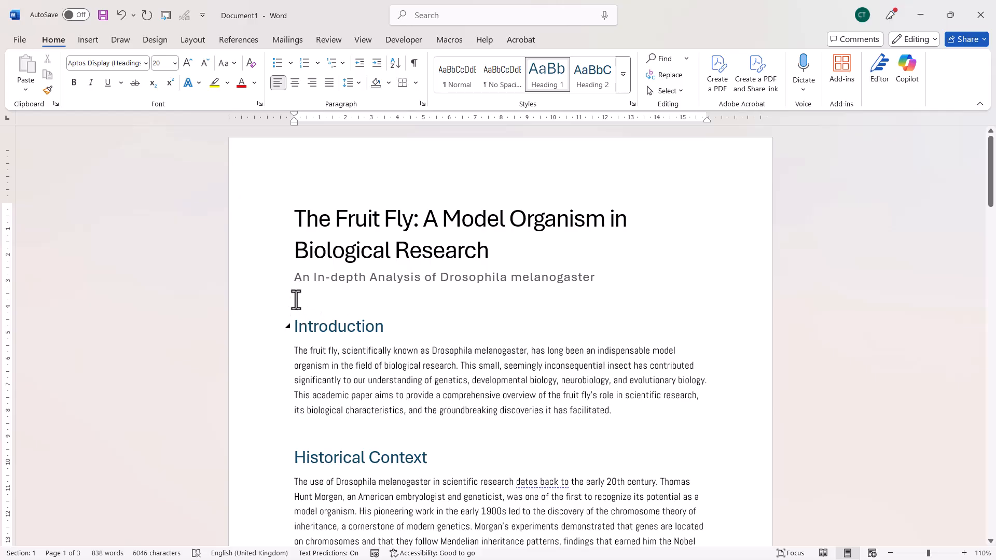
Modify the Normal style's paragraph format to use 12 pt spacing after.
{"action": "left_click", "coordinate": [395, 372]}
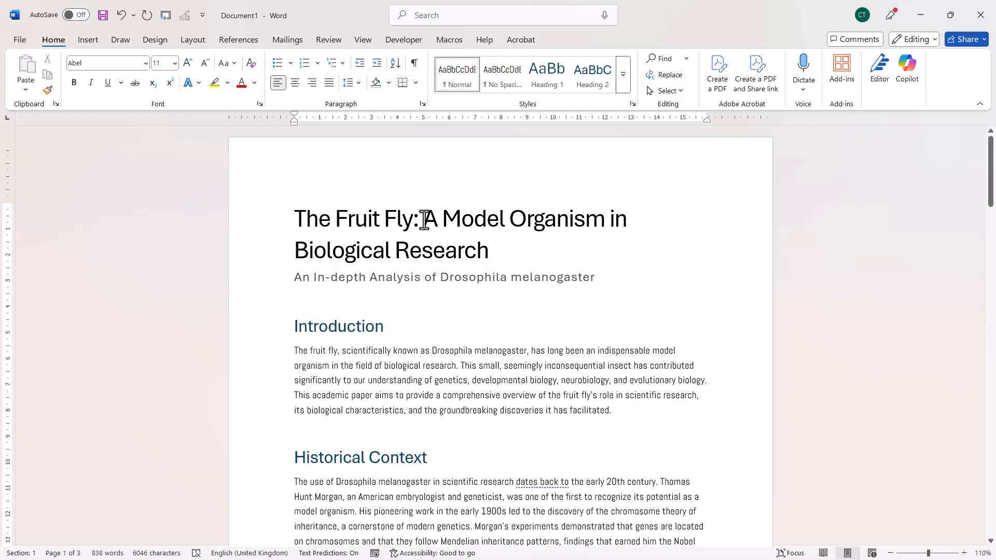
{"action": "right_click", "coordinate": [459, 79]}
{"action": "left_click", "coordinate": [490, 106]}
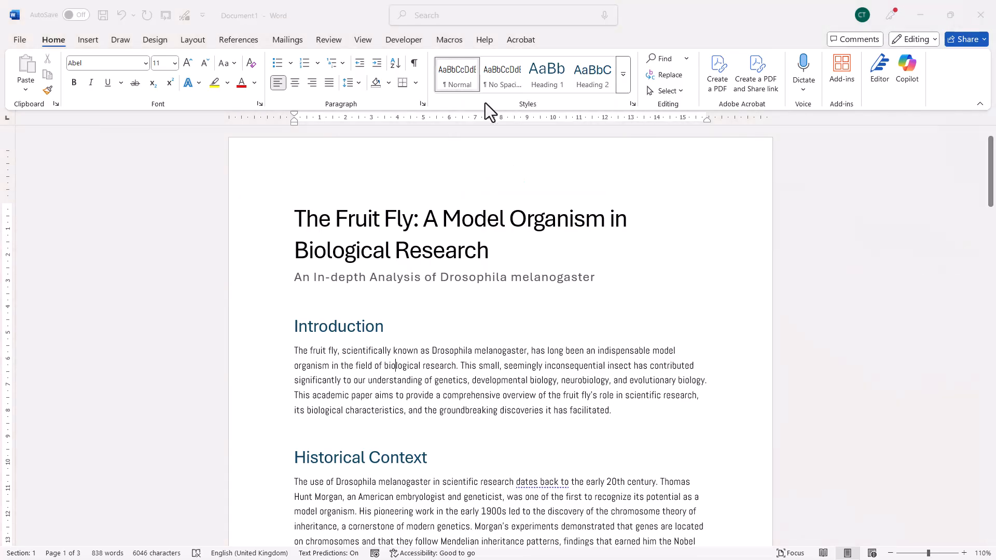
{"action": "left_click", "coordinate": [611, 427]}
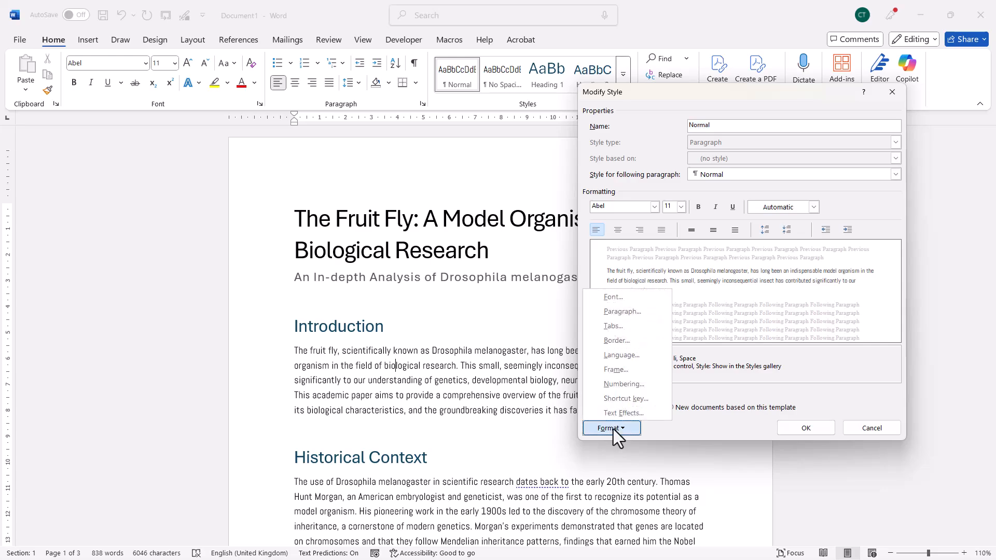
{"action": "left_click", "coordinate": [630, 323]}
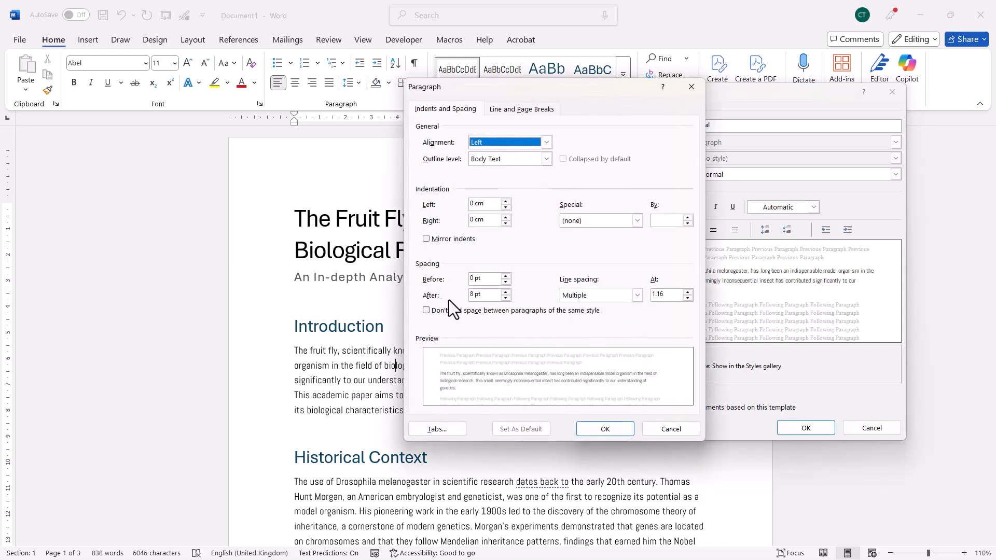
{"action": "left_click", "coordinate": [507, 292]}
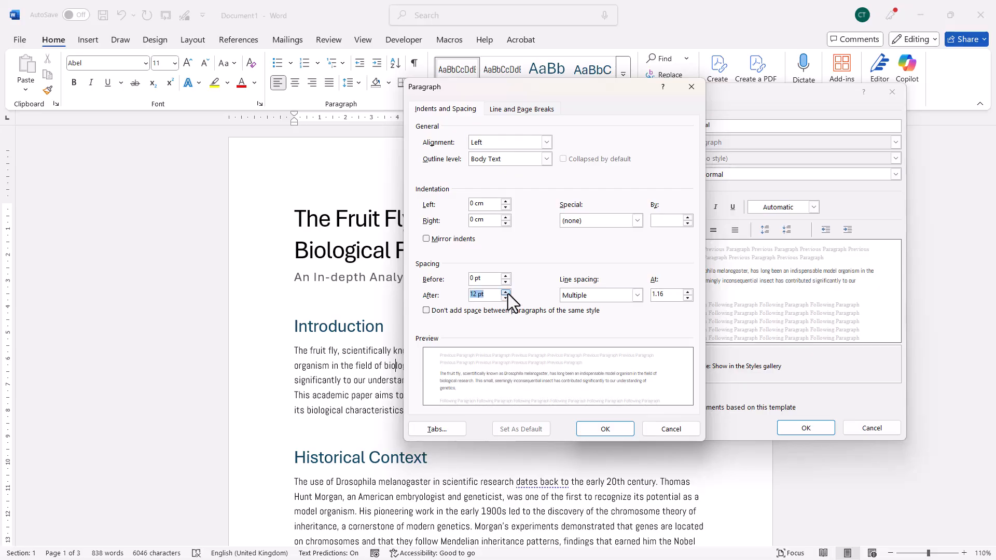
Set the Normal style's line spacing to 1.5 lines, apply the style changes and review the body text.
{"action": "left_click", "coordinate": [638, 296]}
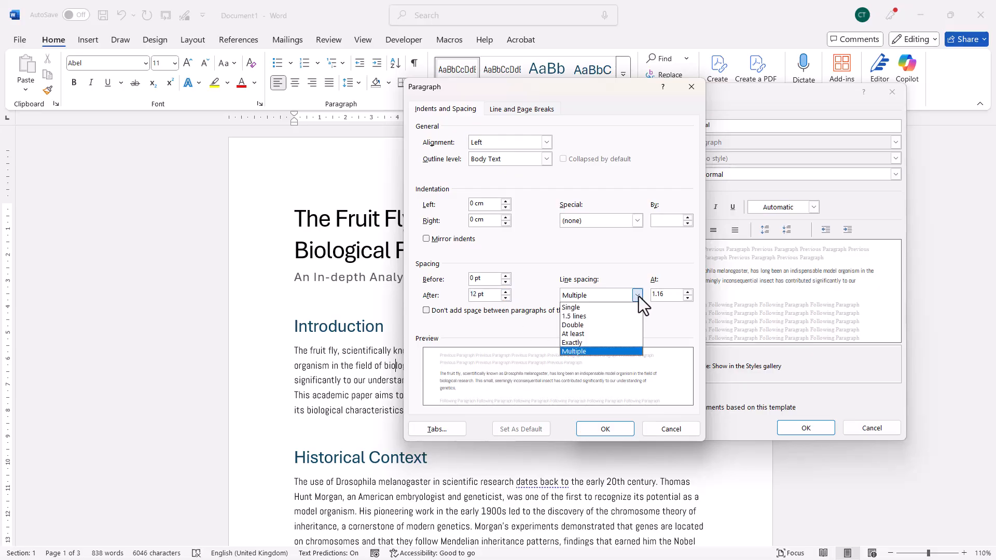
{"action": "left_click", "coordinate": [583, 316]}
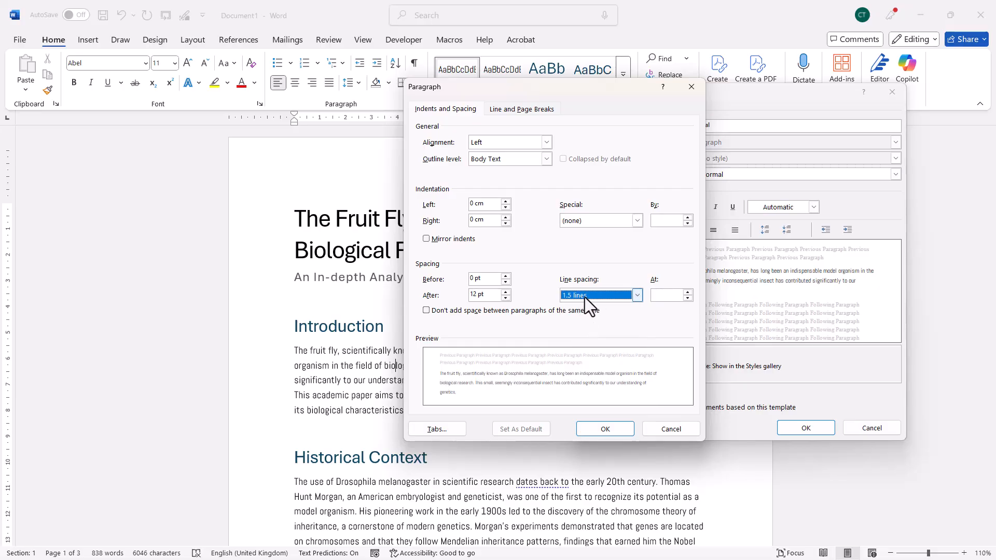
{"action": "left_click", "coordinate": [587, 425]}
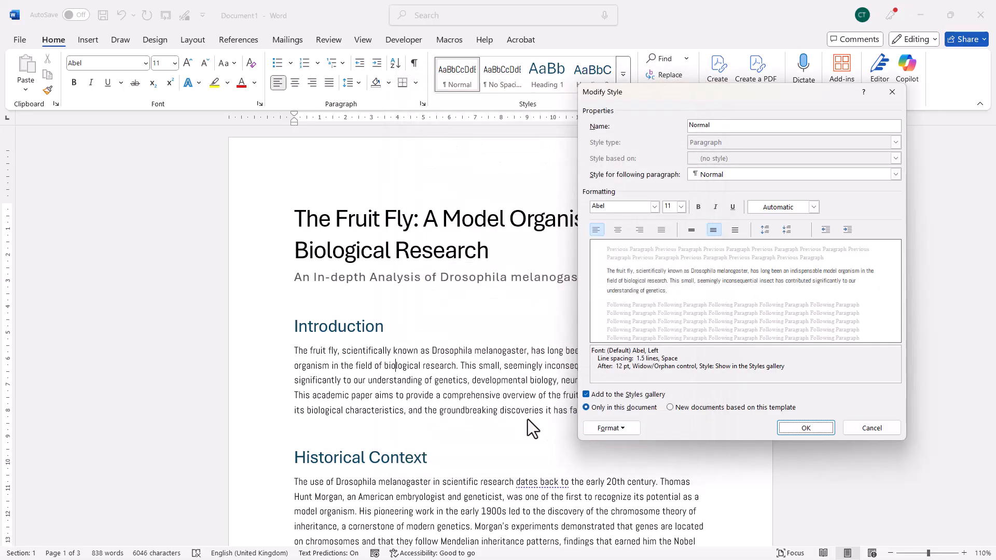
{"action": "left_click", "coordinate": [781, 431]}
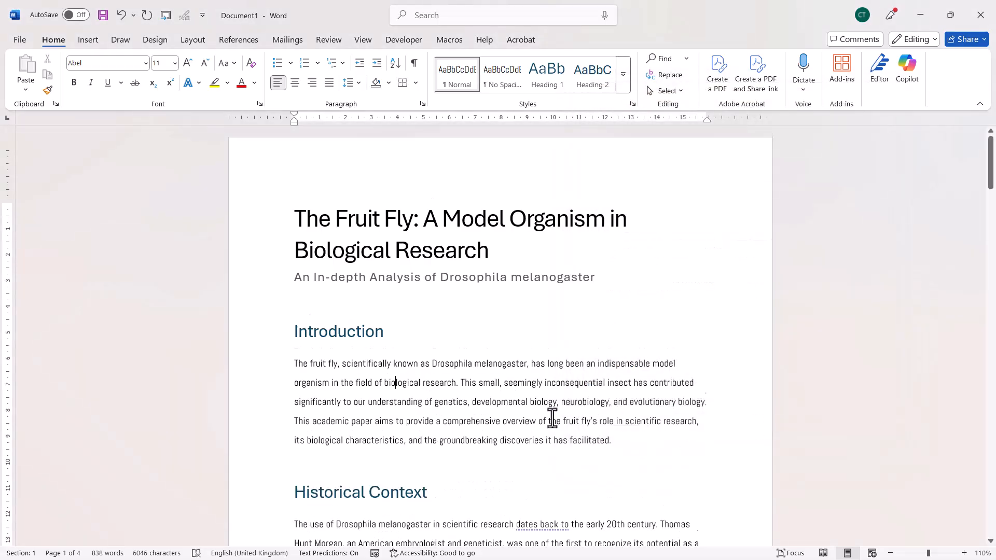
{"action": "scroll", "coordinate": [548, 419], "scroll_direction": "down", "scroll_amount": 3}
{"action": "scroll", "coordinate": [456, 409], "scroll_direction": "down", "scroll_amount": 8}
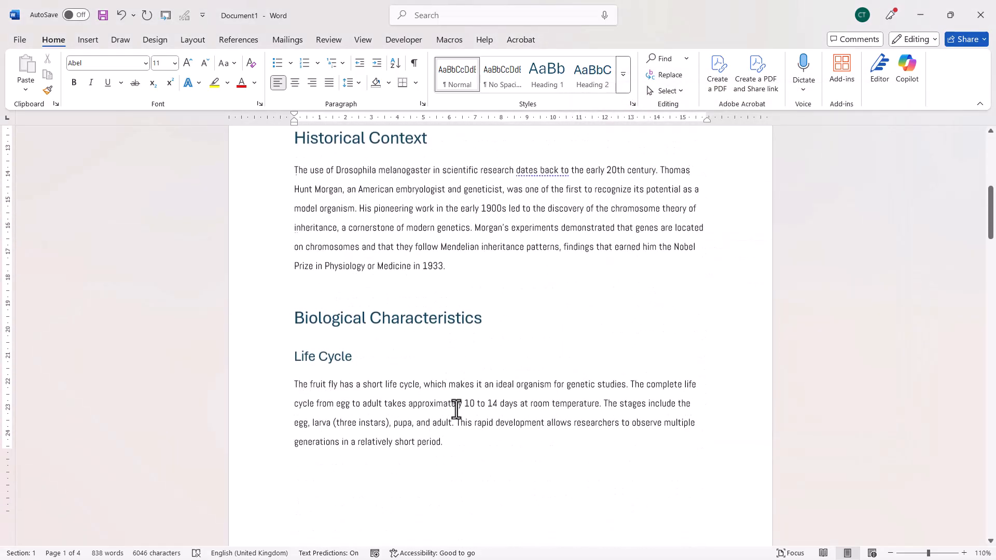
{"action": "scroll", "coordinate": [456, 409], "scroll_direction": "down", "scroll_amount": 4}
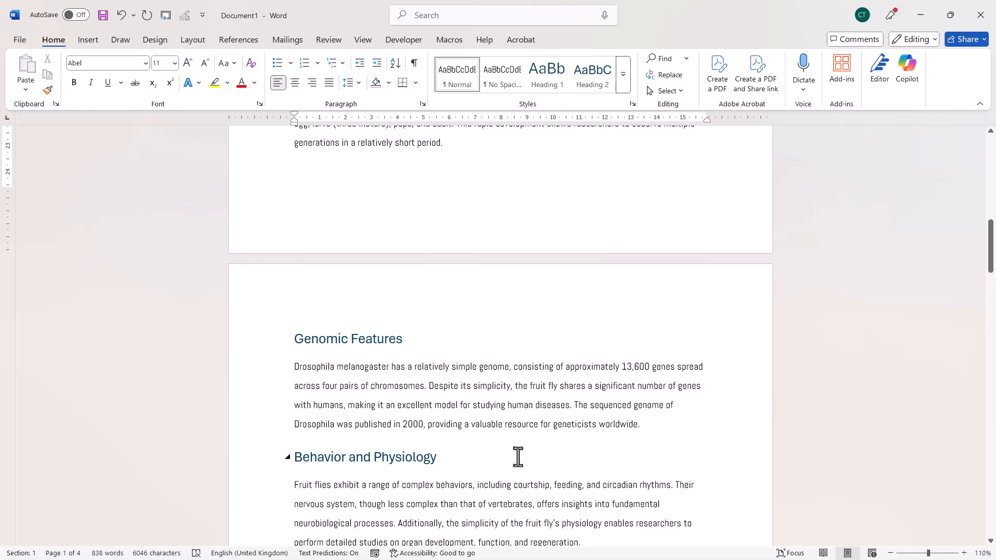
{"action": "scroll", "coordinate": [517, 456], "scroll_direction": "down", "scroll_amount": 2}
{"action": "scroll", "coordinate": [518, 456], "scroll_direction": "down", "scroll_amount": 1}
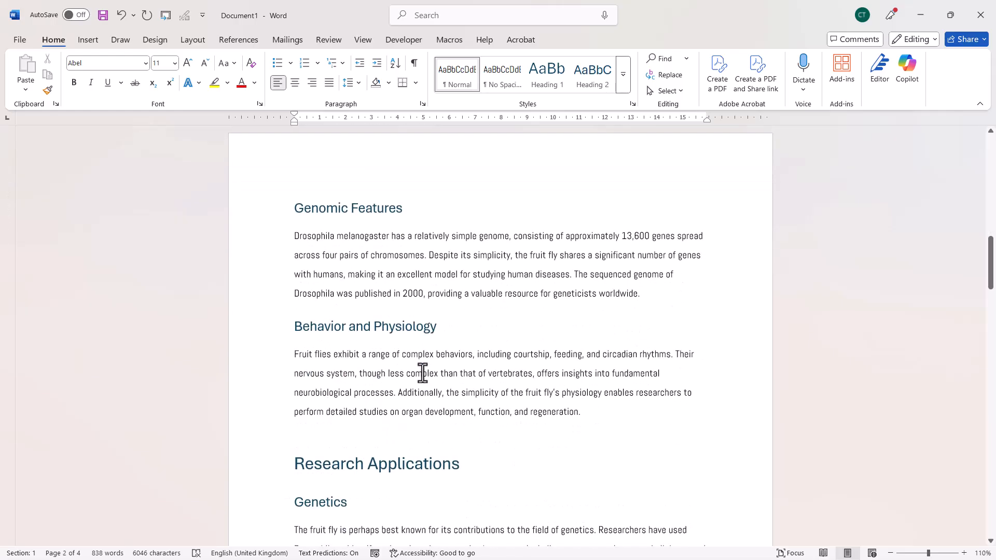